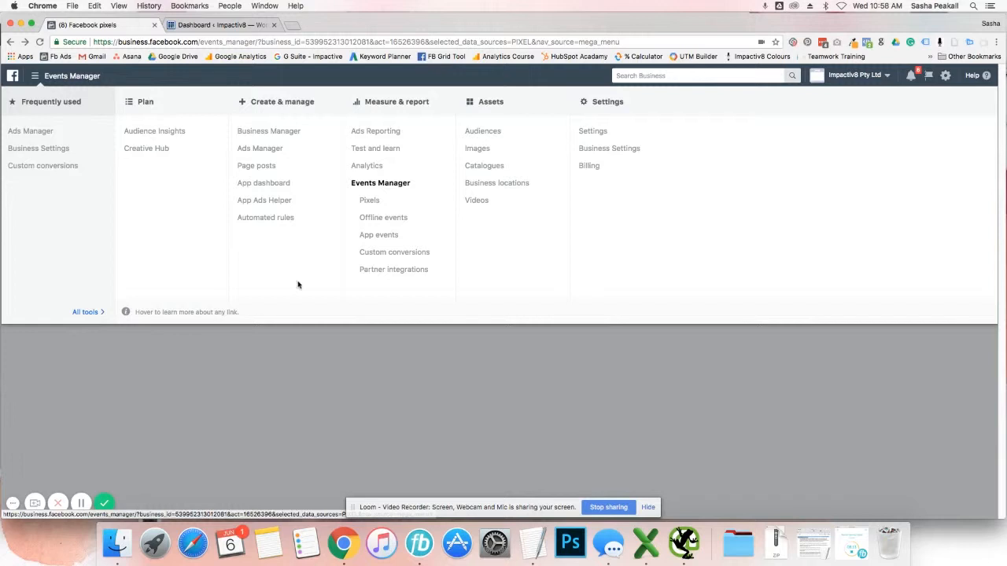
# Step: Open the details page of Impactiv8's Pixel, dismissing the WooCommerce connection dialog
pyautogui.click(622, 391)
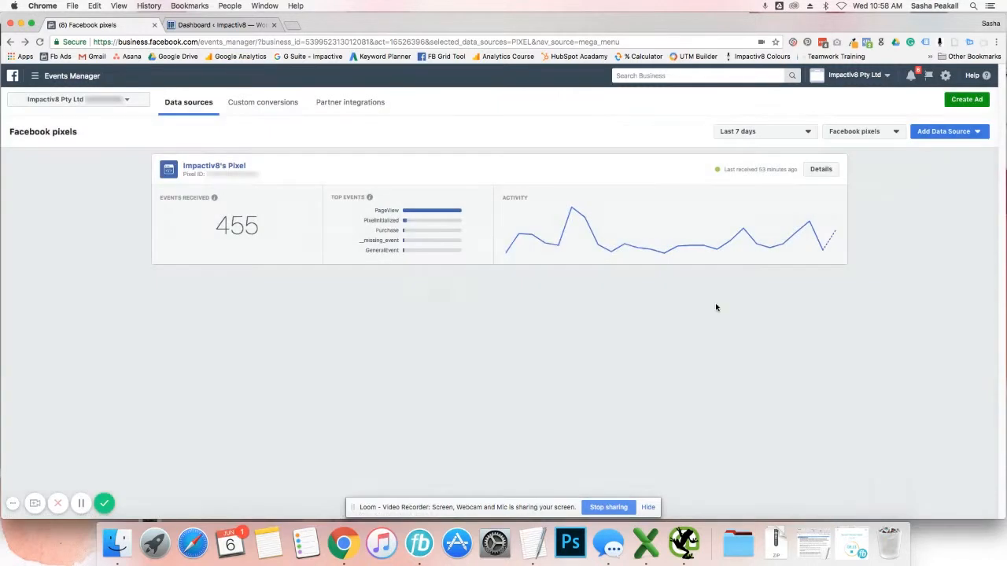
pyautogui.click(820, 170)
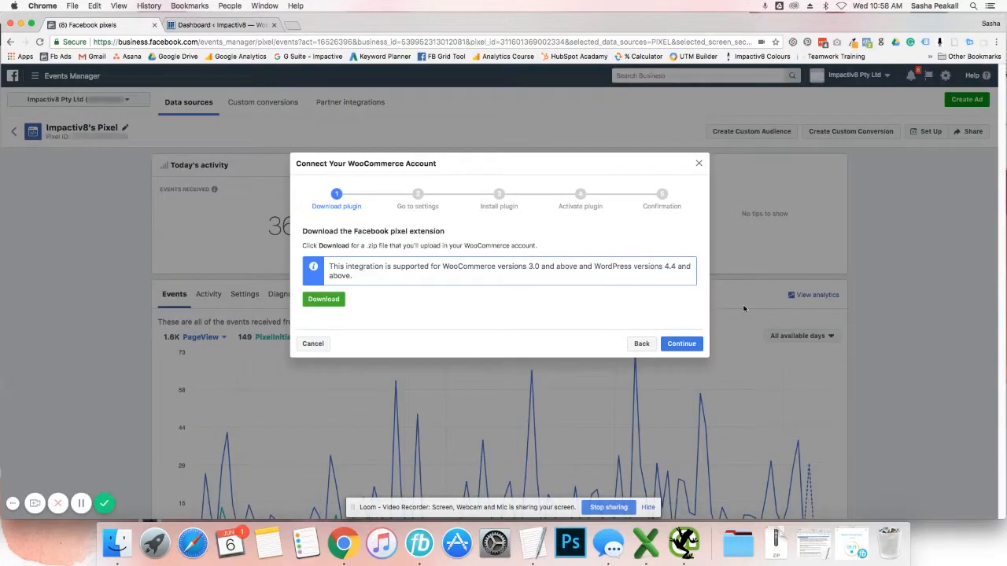
pyautogui.click(698, 164)
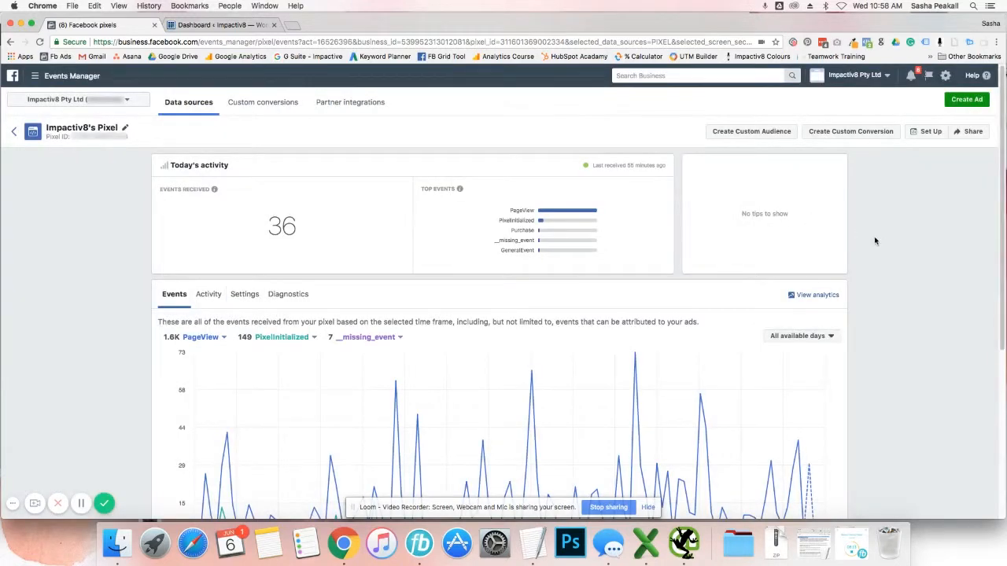
# Step: Start the pixel setup through an integration with WooCommerce as the partner and advance to the Install plugin stage
pyautogui.click(926, 133)
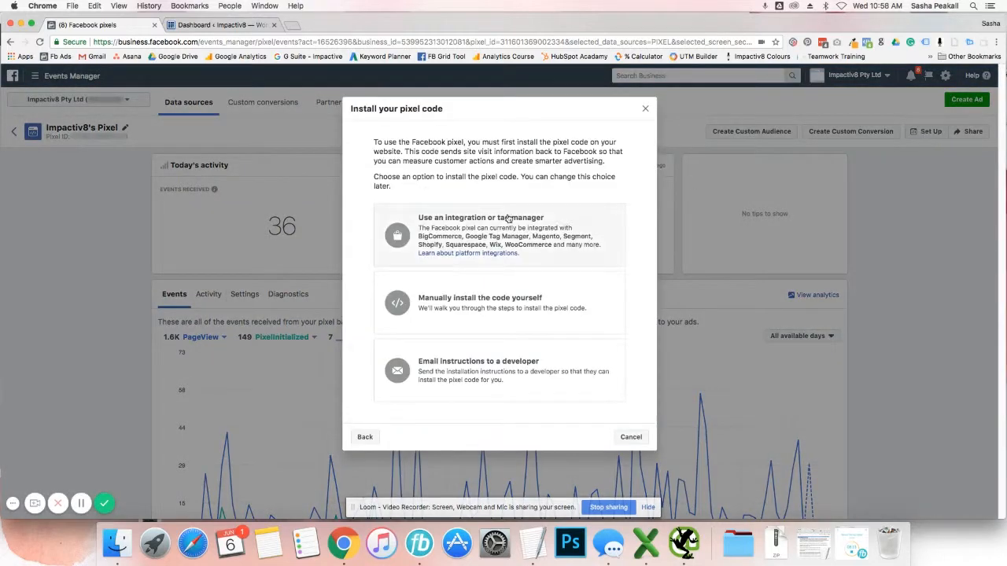
pyautogui.click(468, 227)
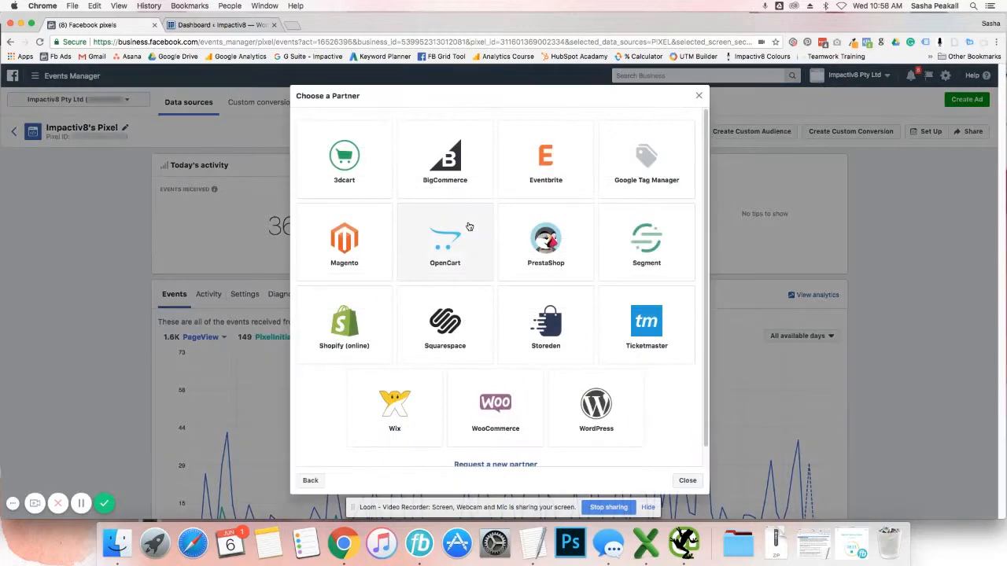
pyautogui.click(489, 413)
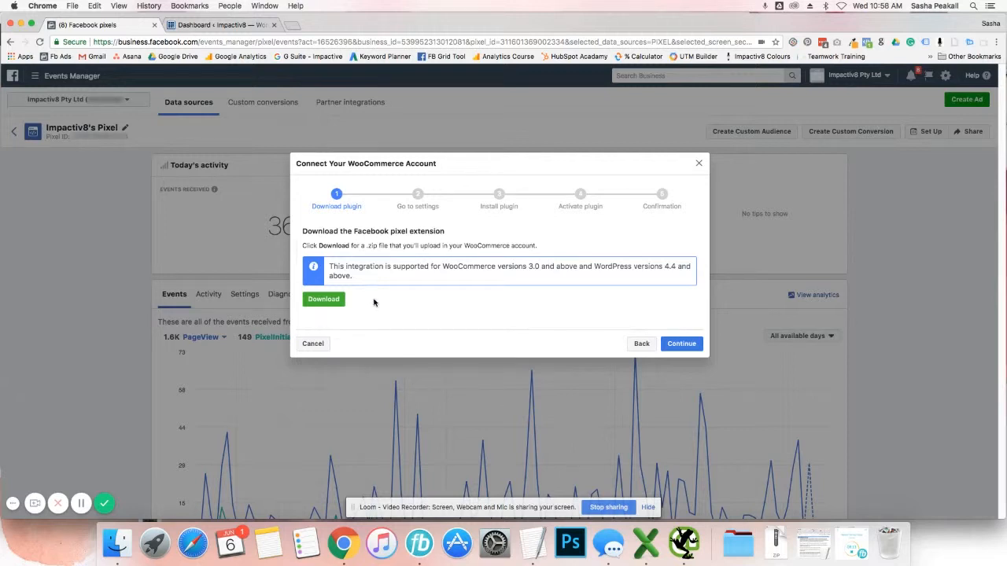
pyautogui.click(682, 344)
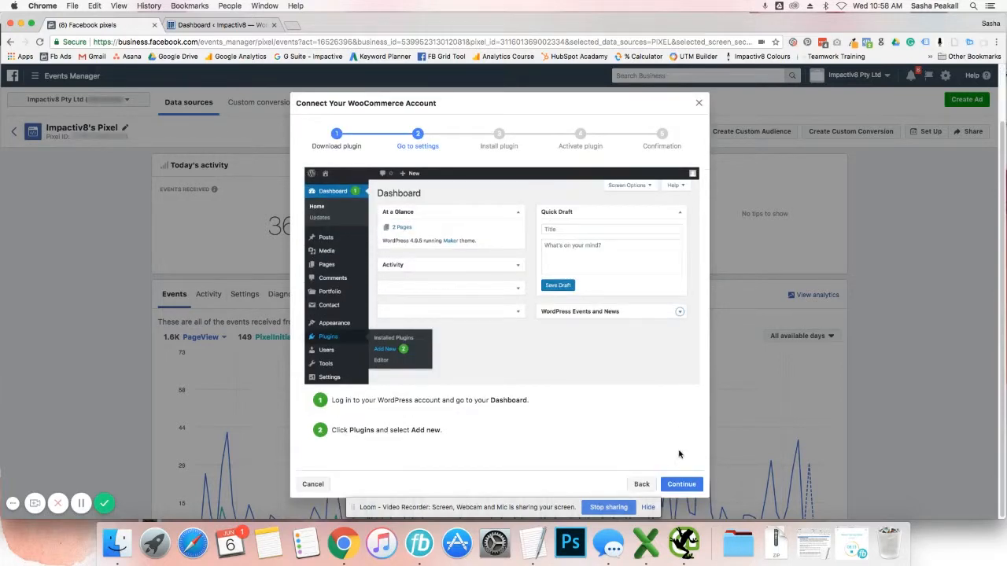
pyautogui.click(681, 485)
# Step: In the WordPress admin site, install the downloaded facebook-for-woocommerce-pixel ZIP file from the Downloads folder as a new plugin and activate it
pyautogui.click(234, 26)
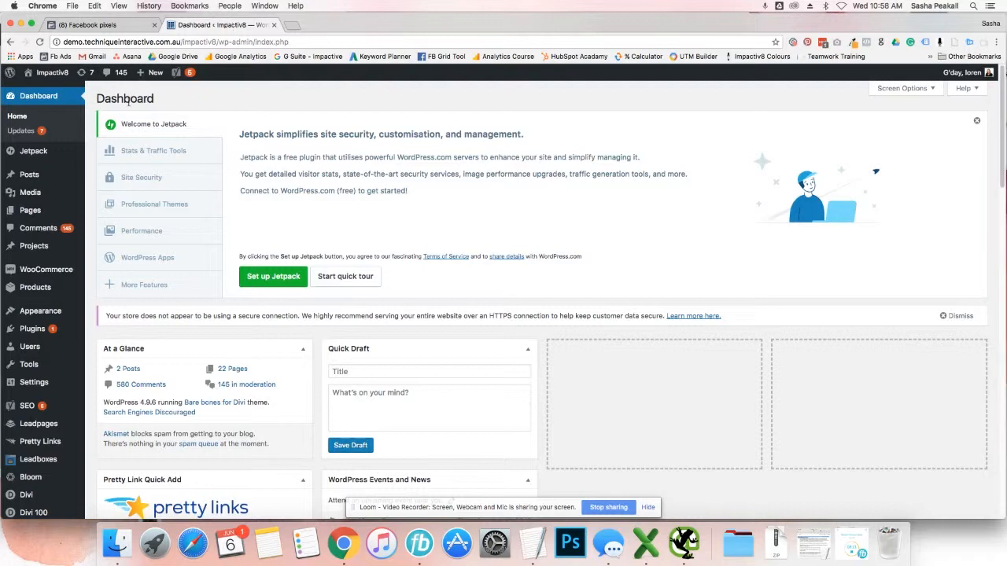
pyautogui.moveTo(43, 332)
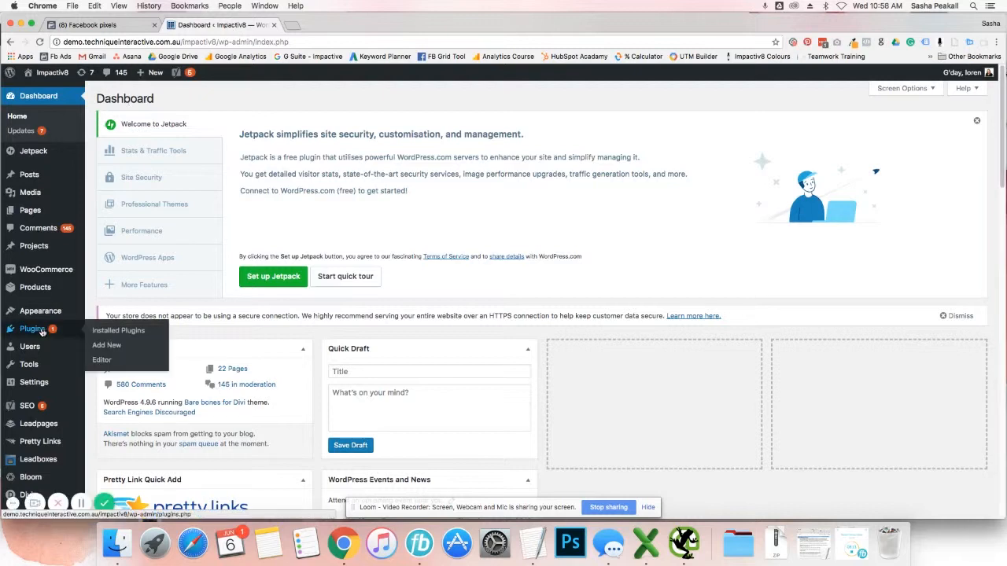
pyautogui.click(108, 346)
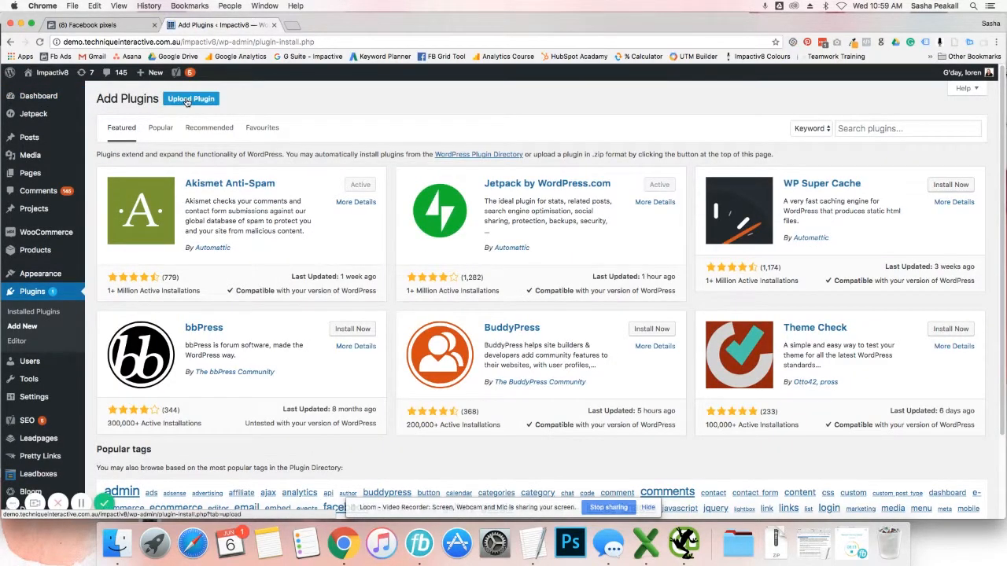
pyautogui.click(191, 98)
pyautogui.click(470, 193)
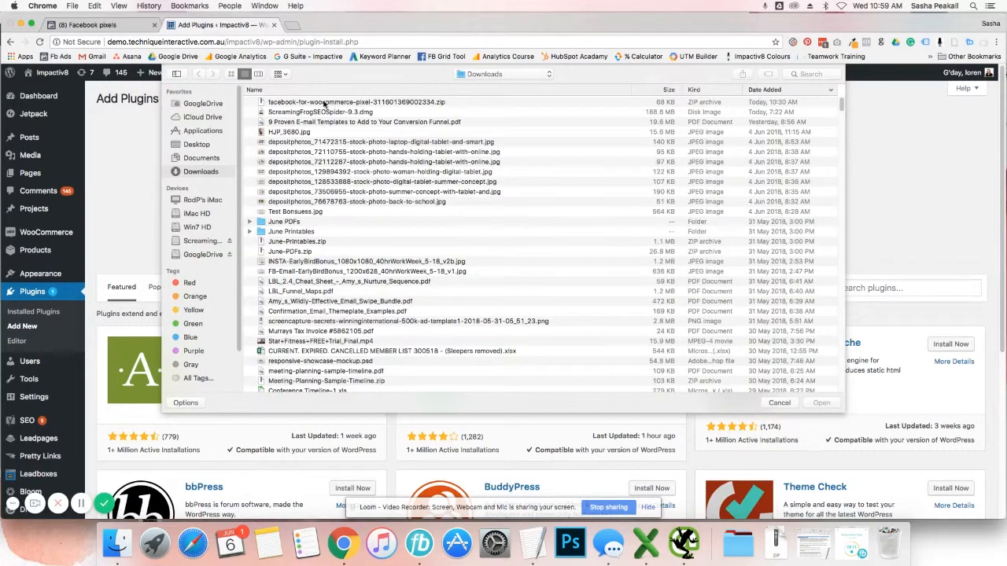
pyautogui.click(324, 103)
pyautogui.doubleClick(323, 103)
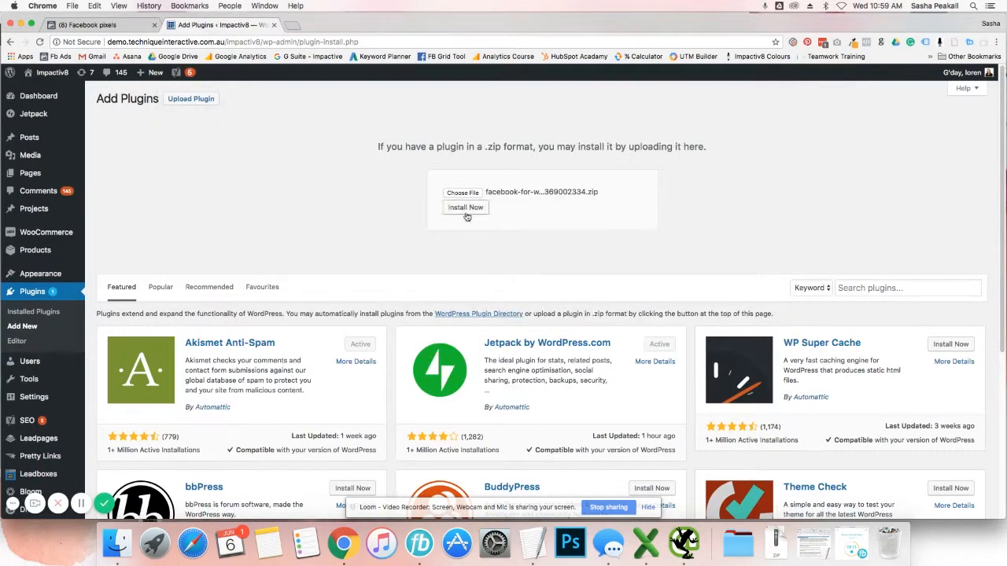
pyautogui.click(470, 211)
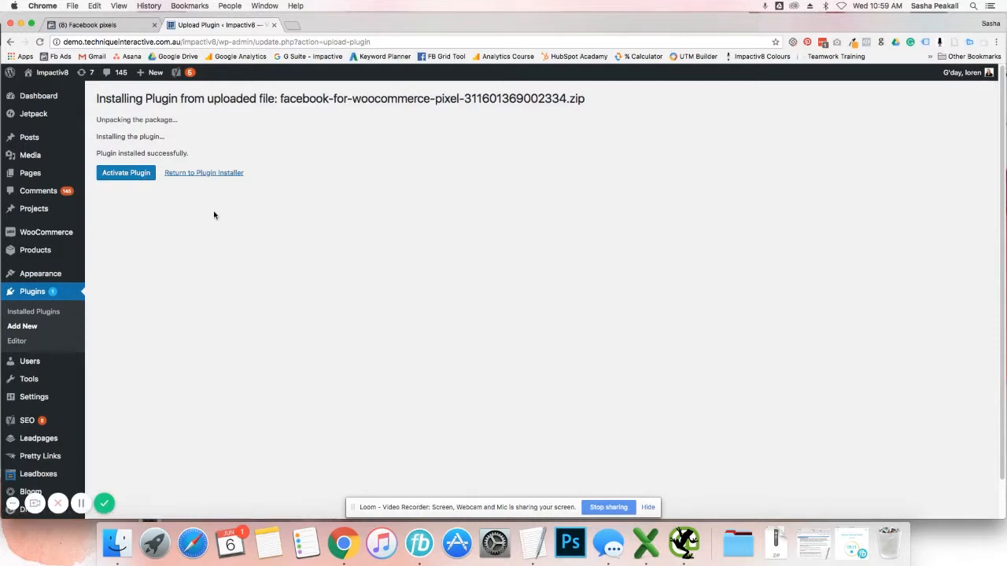
pyautogui.click(126, 174)
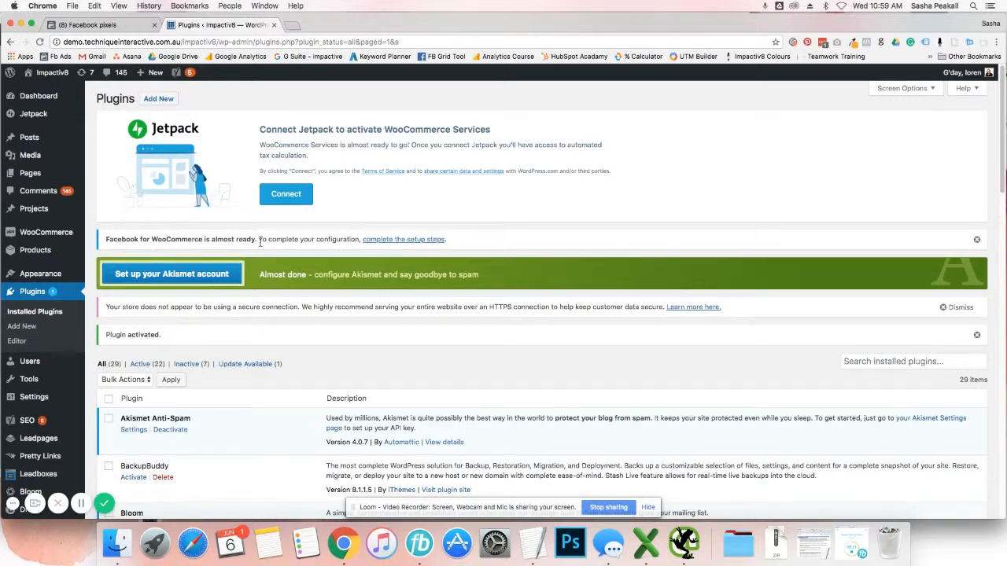
# Step: Launch the Facebook for WooCommerce setup from the plugin's configuration notice and proceed past its welcome page
pyautogui.click(406, 242)
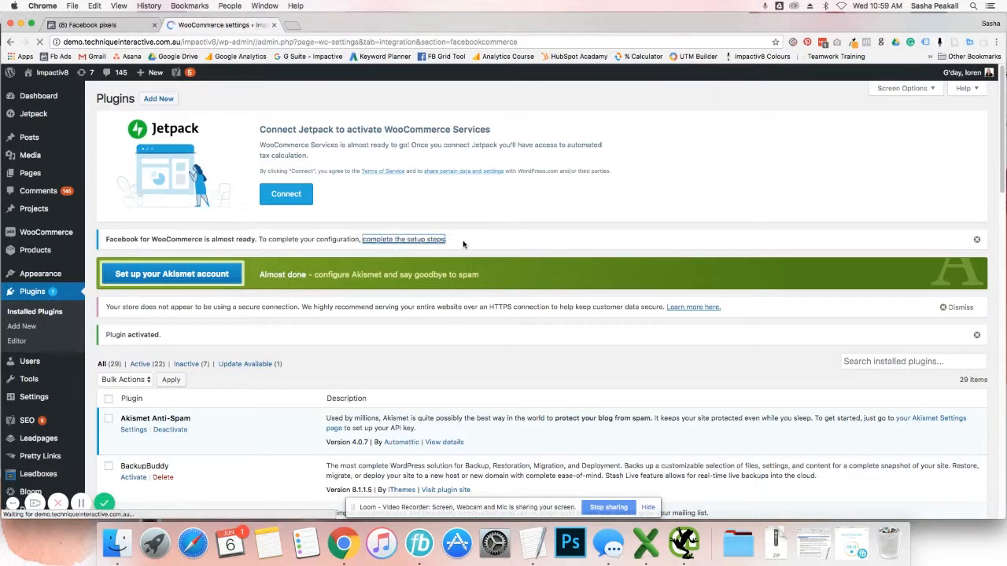
pyautogui.scroll(-2, 323, 347)
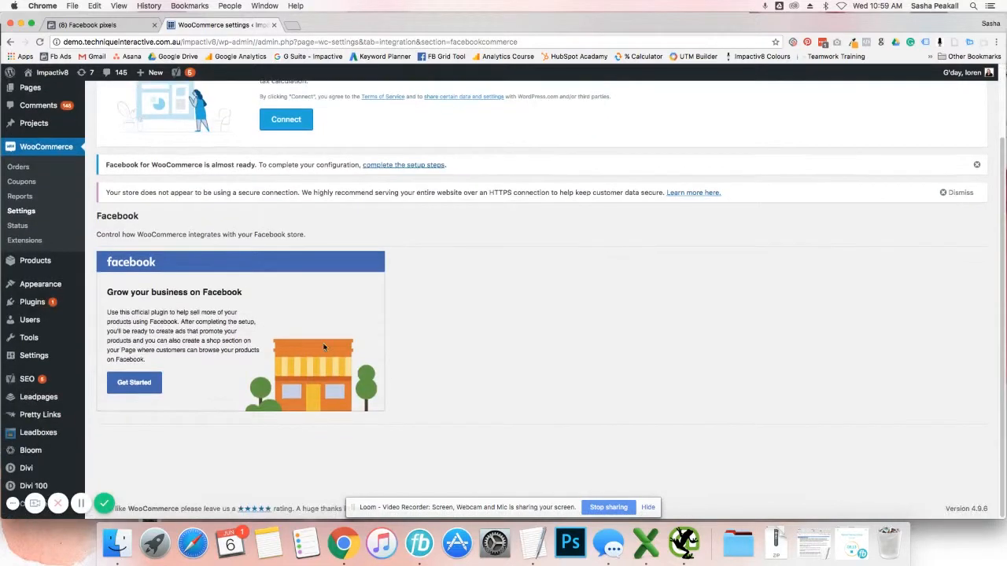
pyautogui.click(134, 385)
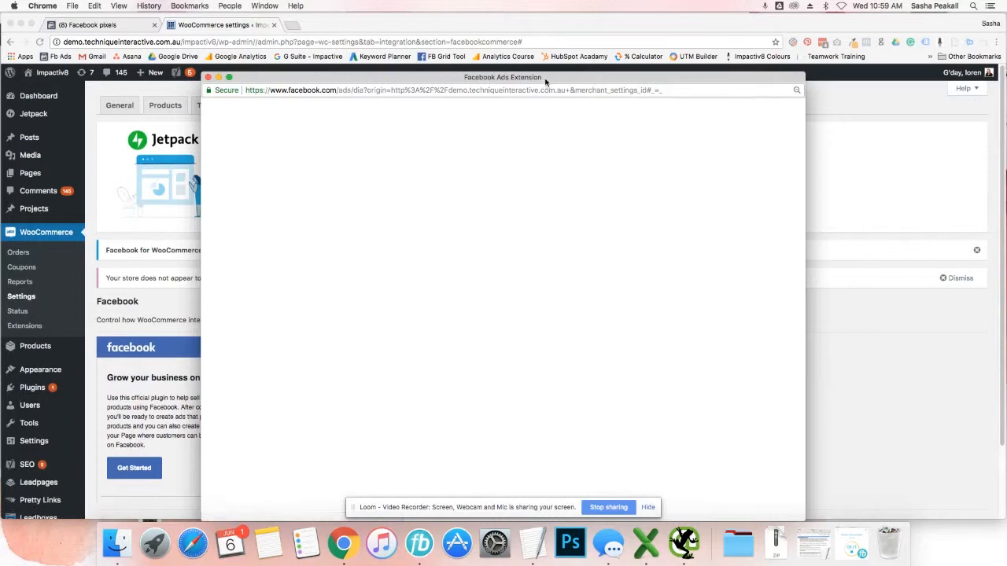
pyautogui.moveTo(547, 78); pyautogui.dragTo(541, 30)
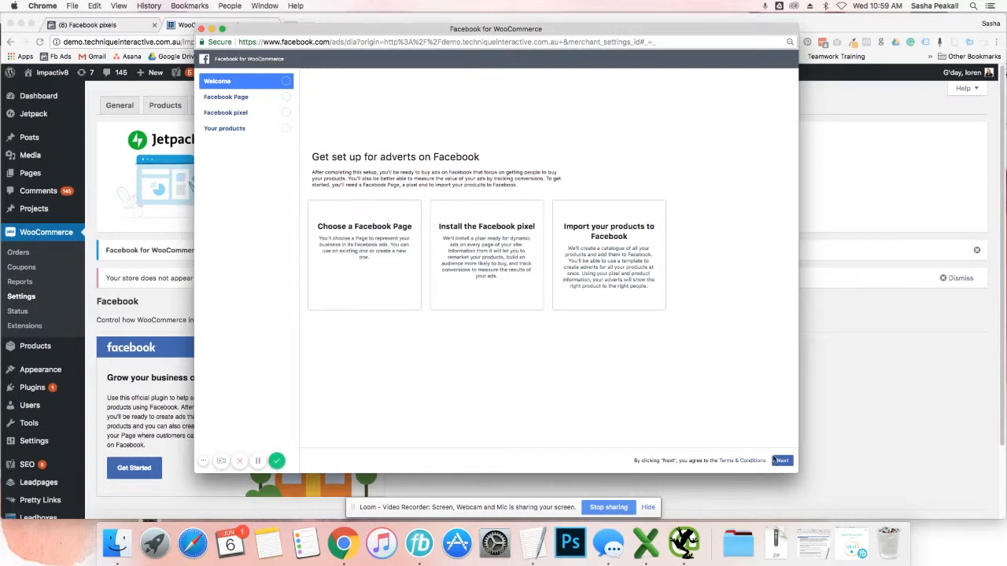
pyautogui.click(779, 460)
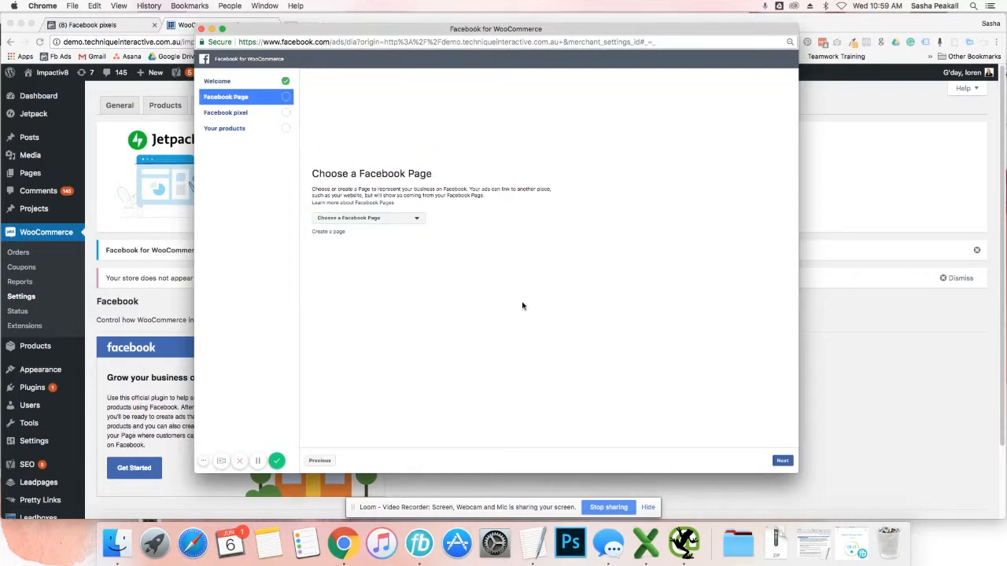
# Step: Choose Impactiv8 as the Facebook Page representing the business and continue to the pixel settings
pyautogui.click(396, 220)
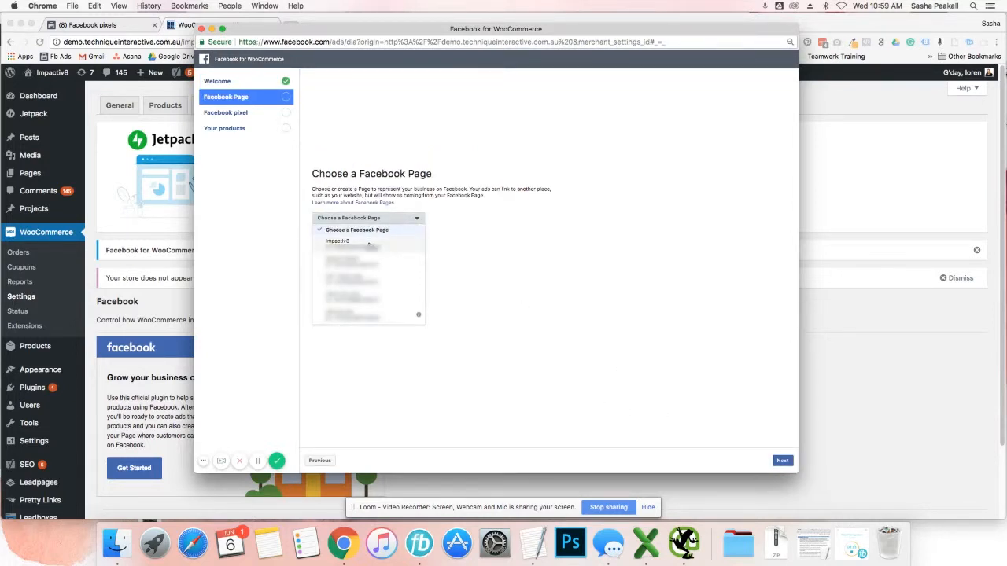
pyautogui.click(368, 244)
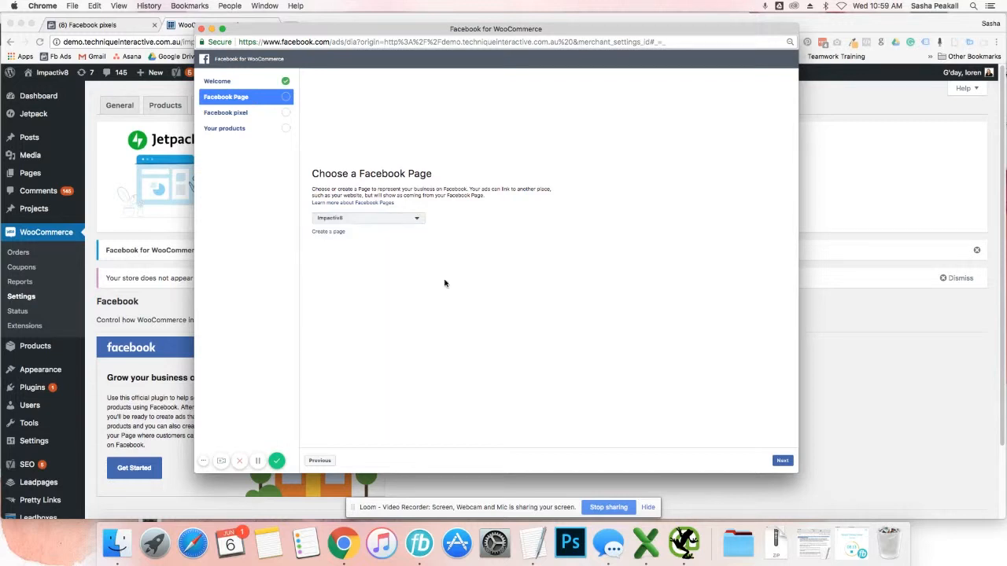
pyautogui.click(784, 462)
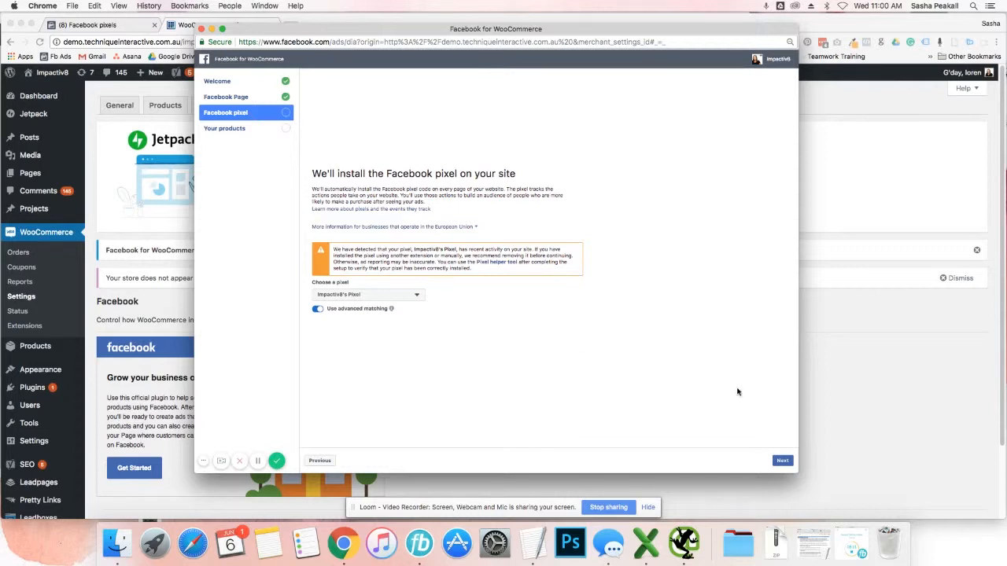
# Step: Accept Impactiv8's Pixel with advanced matching, finish the product import with the Facebook shop option on, and close the setup window
pyautogui.click(783, 461)
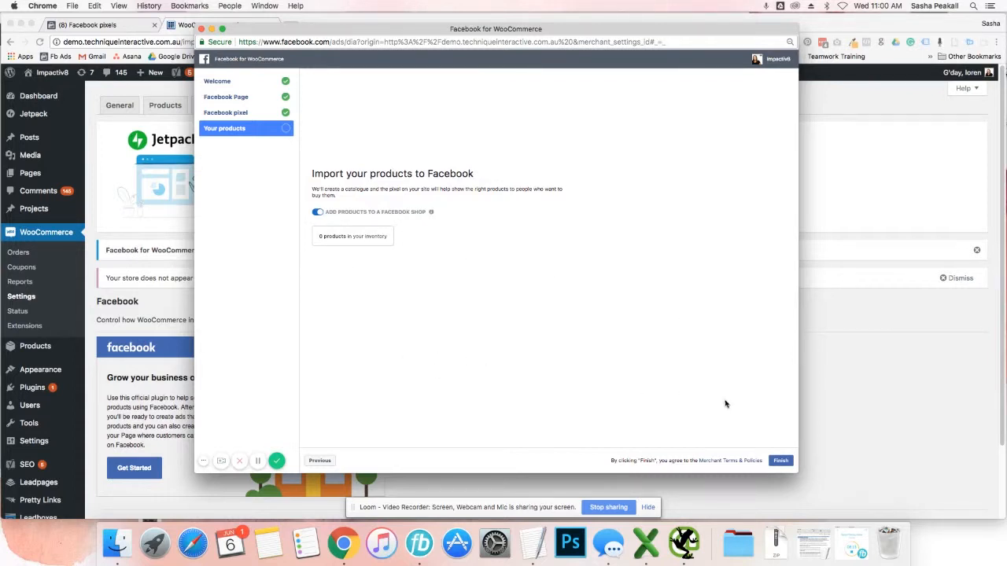
pyautogui.click(779, 461)
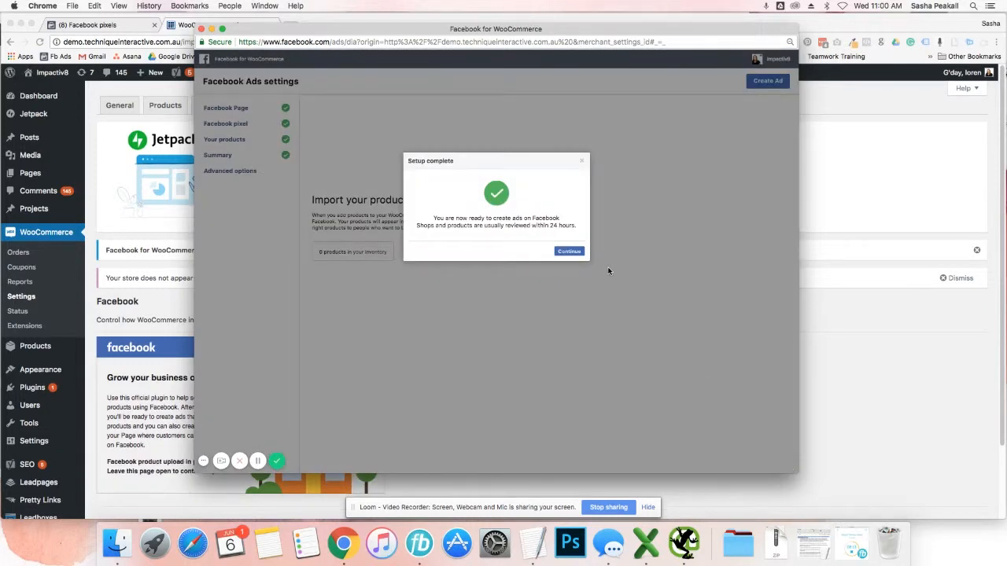
pyautogui.click(570, 253)
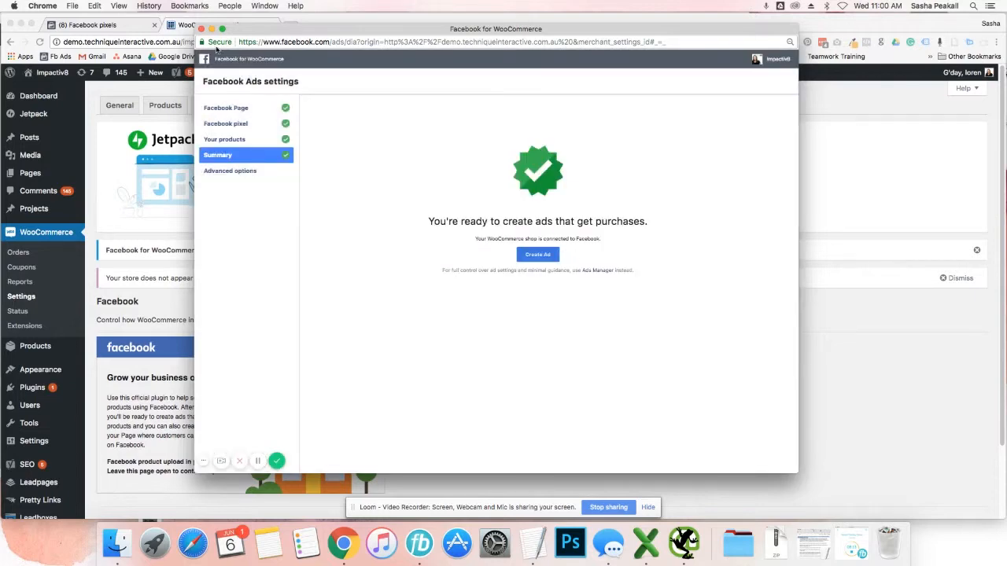
pyautogui.click(201, 29)
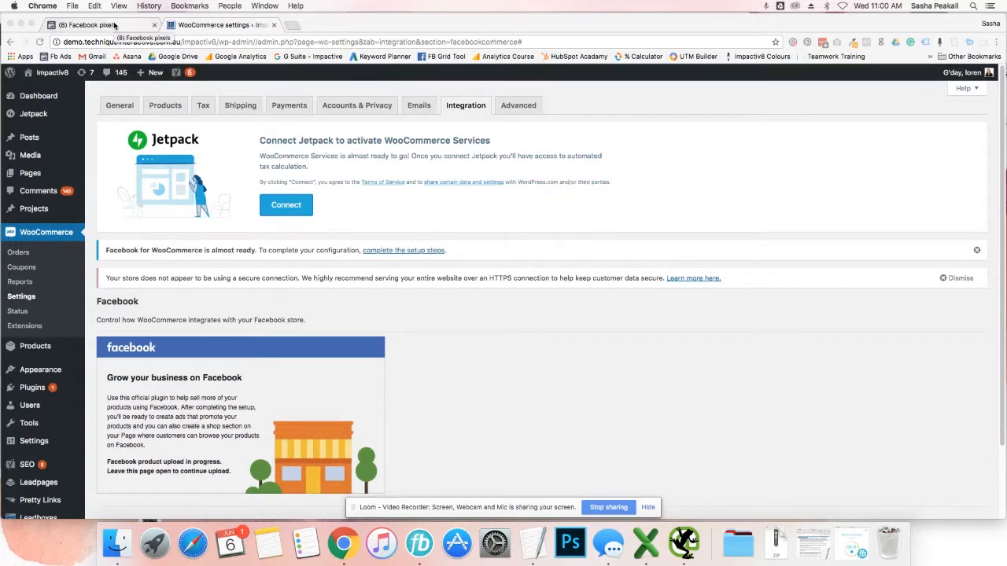
# Step: Return to the Facebook pixels page and advance the WooCommerce connection wizard to its Confirmation stage
pyautogui.click(91, 25)
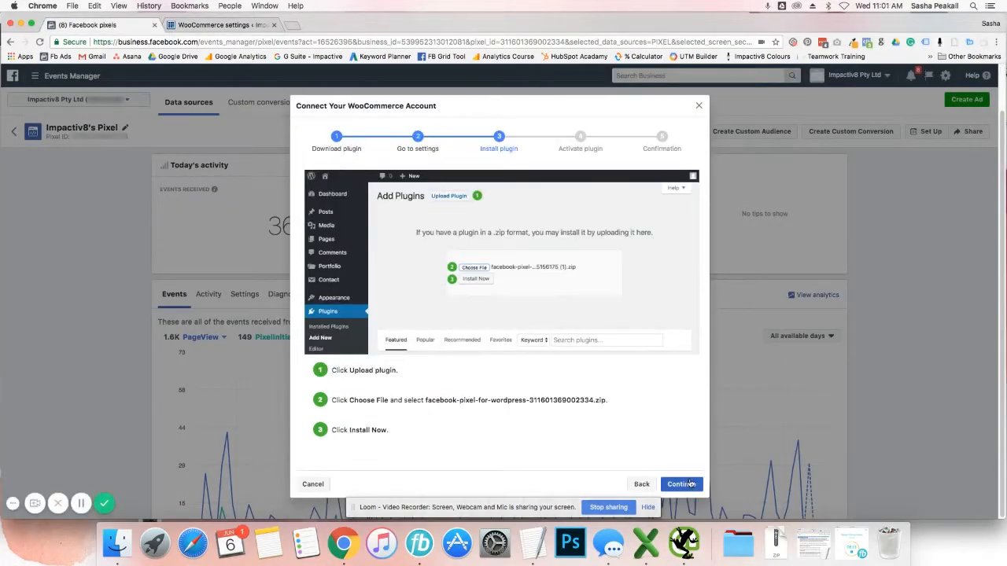
pyautogui.click(683, 483)
pyautogui.click(682, 500)
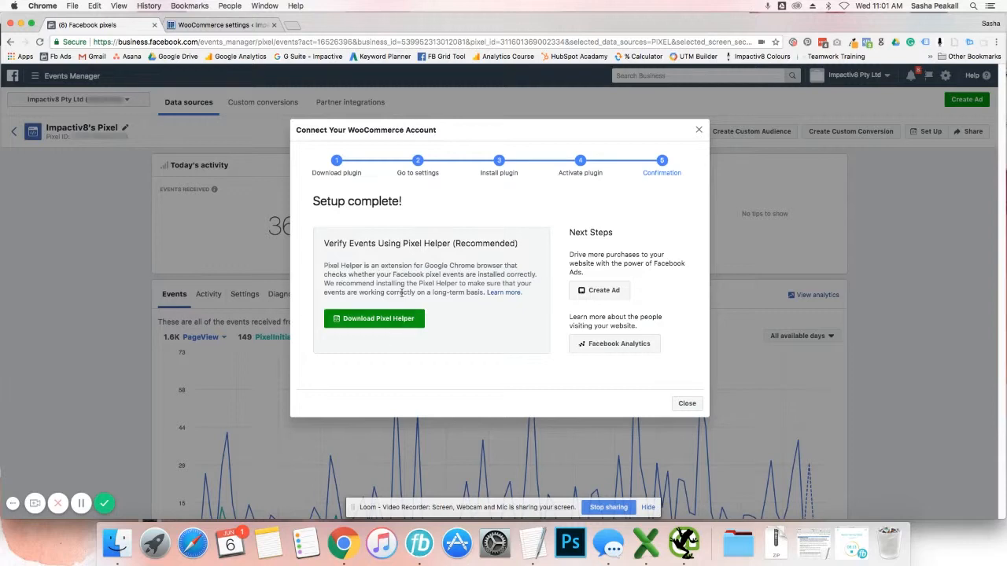
# Step: Open the Impactiv8 website from the WordPress admin in a new tab and check its pixel with Facebook Pixel Helper
pyautogui.click(211, 30)
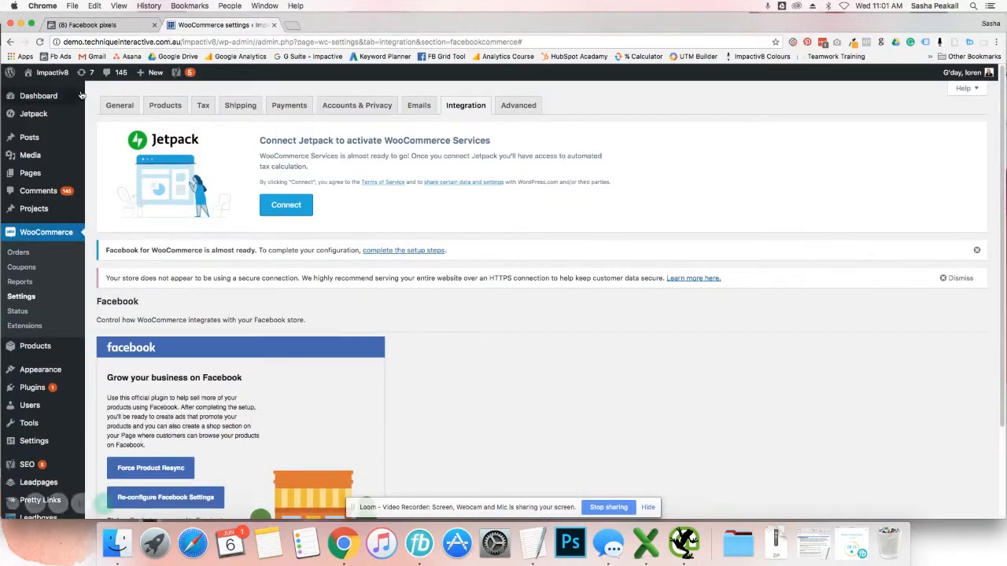
pyautogui.rightClick(53, 73)
pyautogui.click(69, 81)
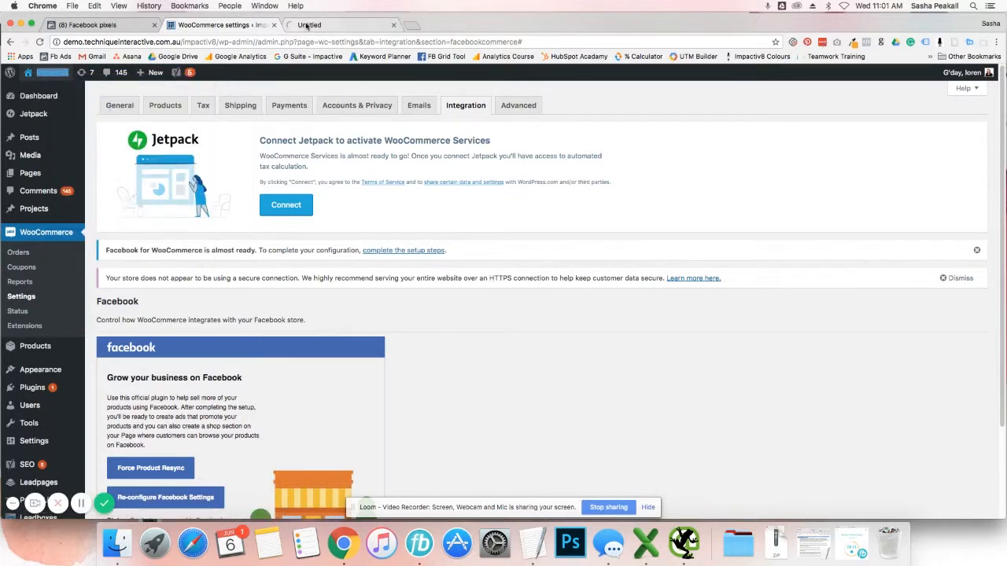
pyautogui.click(306, 24)
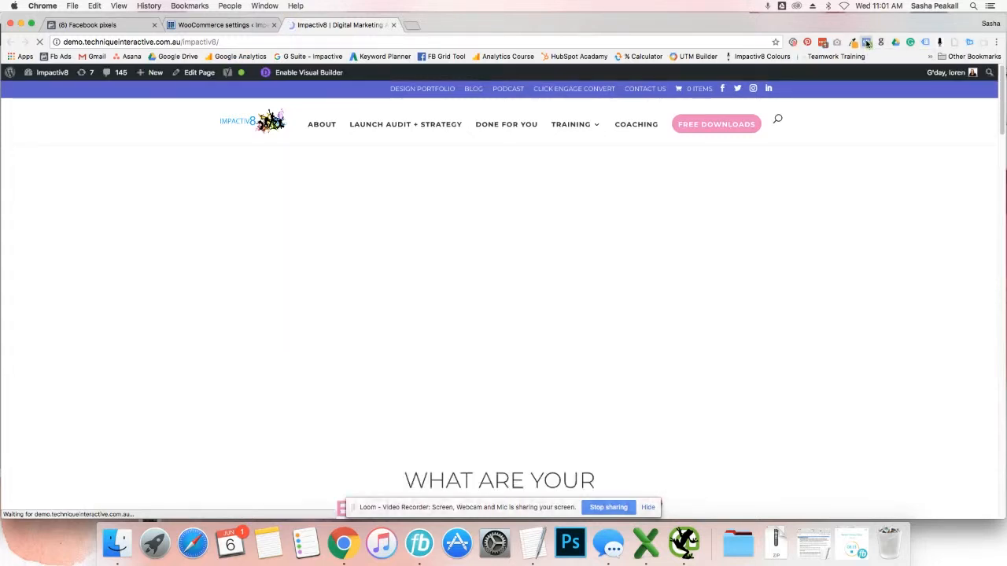
pyautogui.click(867, 42)
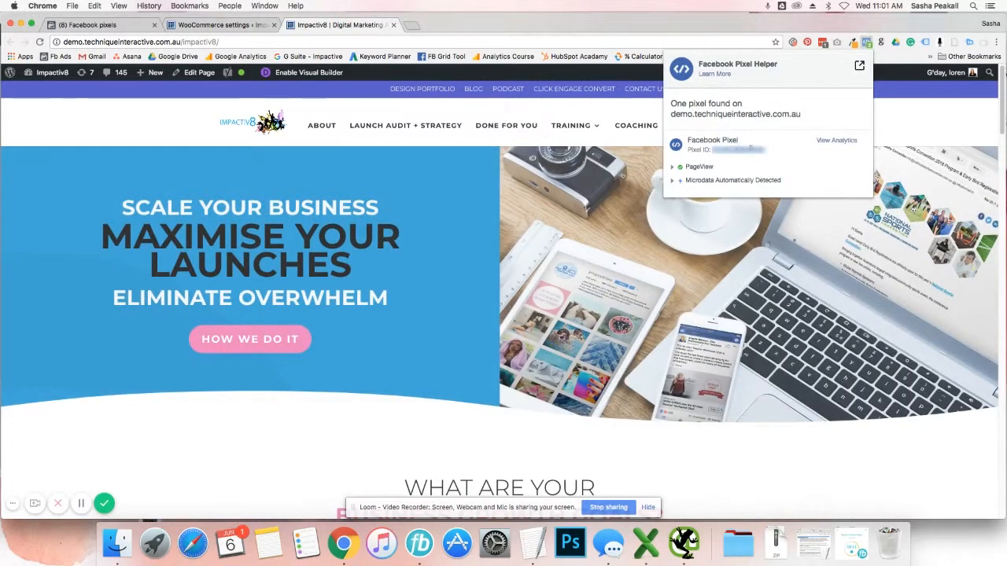
# Step: Return to the Facebook pixels page, close the WooCommerce connection dialog and highlight the pixel ID for comparison
pyautogui.click(109, 25)
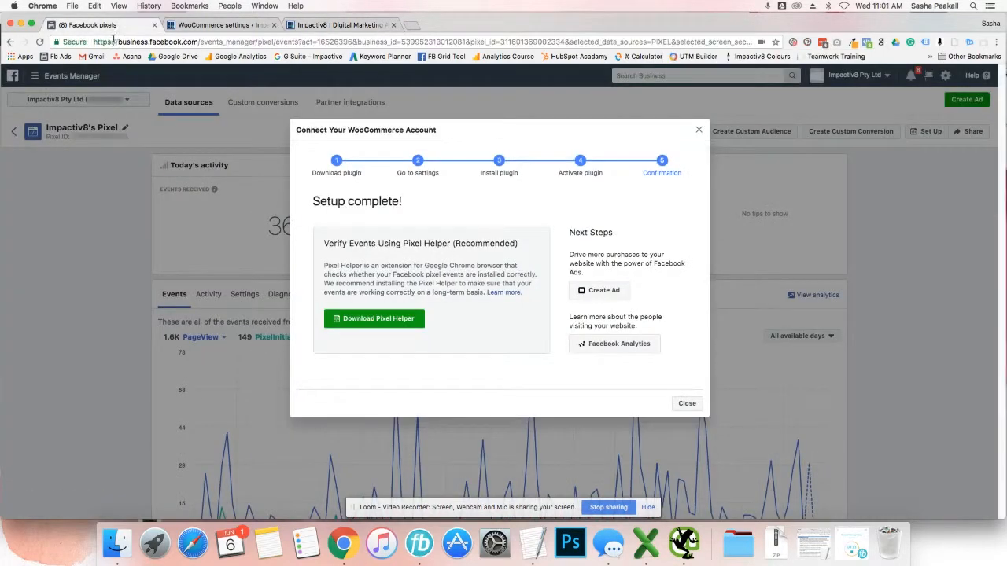
pyautogui.click(700, 131)
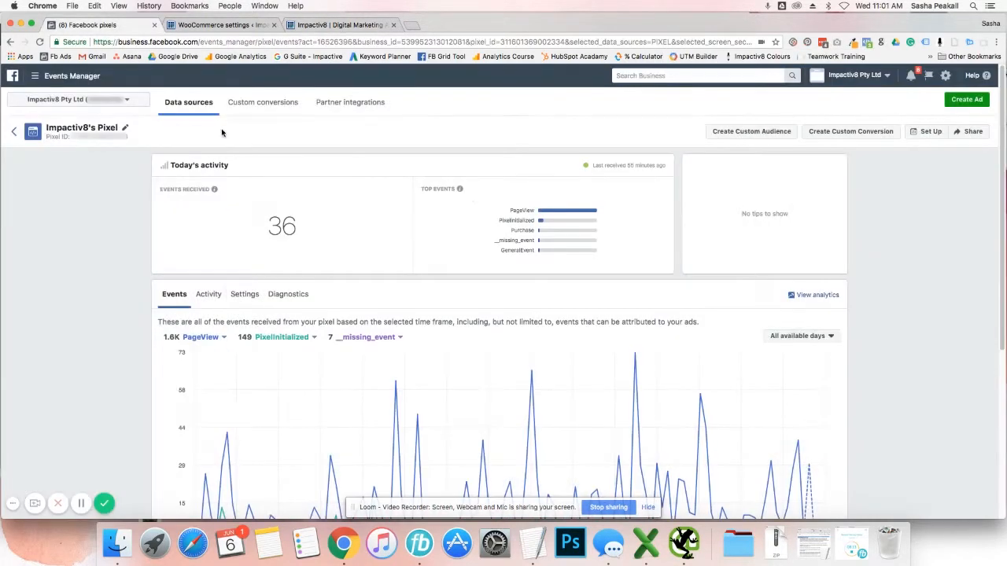
pyautogui.moveTo(128, 137); pyautogui.dragTo(70, 137)
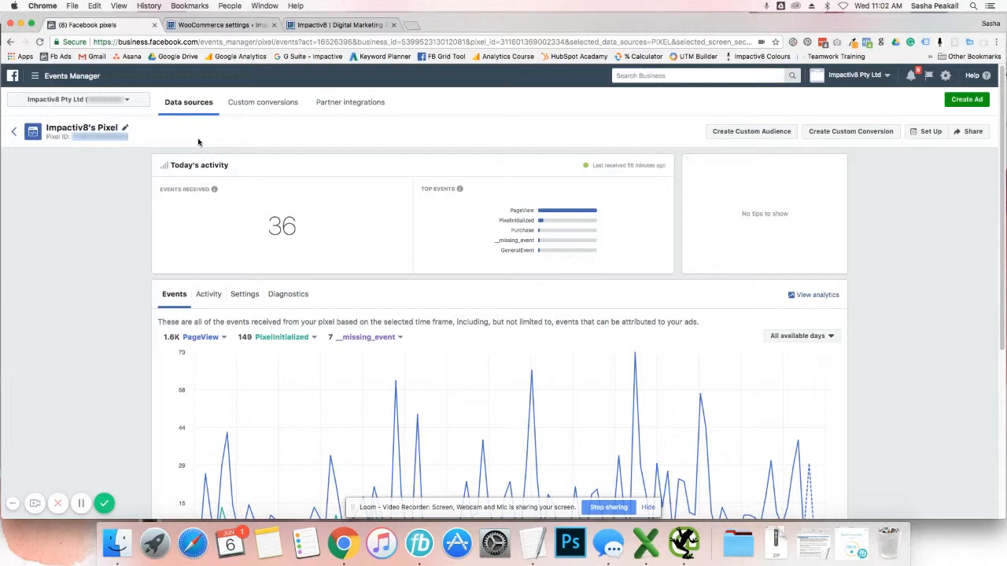
# Step: Open the Events Manager navigation menu listing all business tools
pyautogui.click(59, 75)
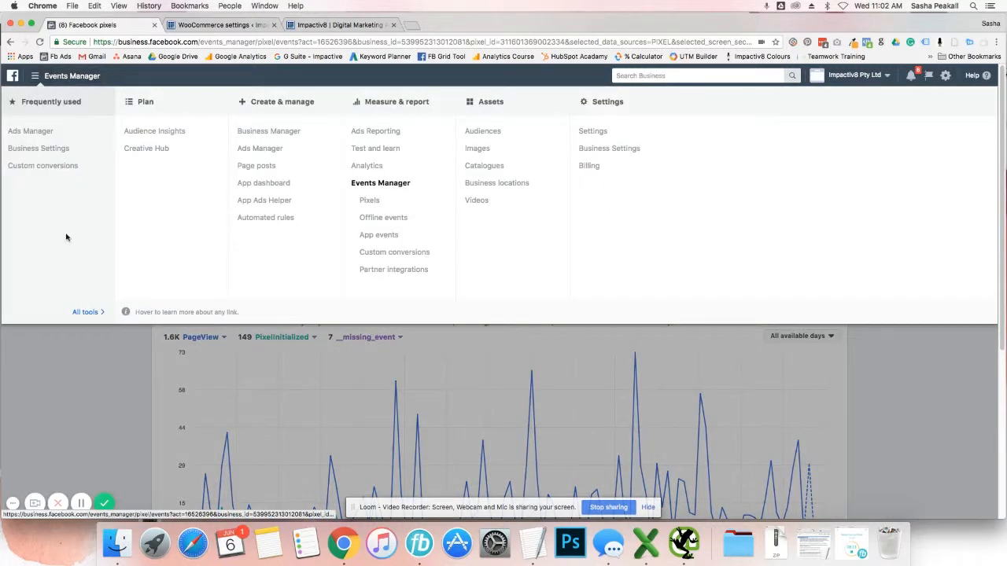